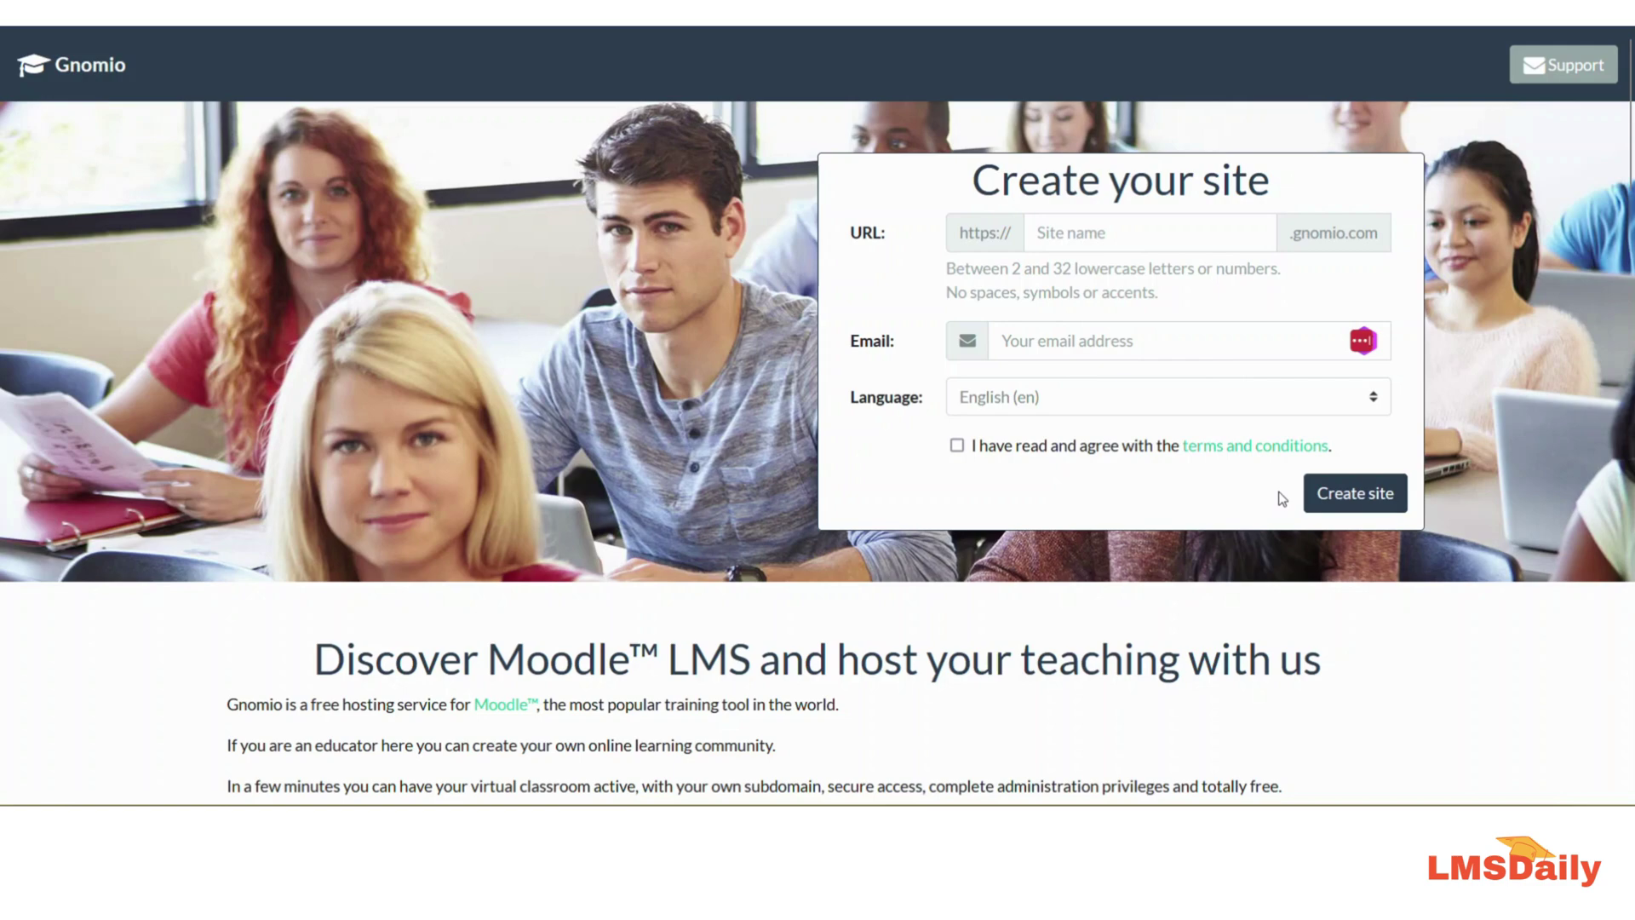
Step: Scroll down to the Plans comparison of the free, Plus and Premium hosting options
{"action": "scroll", "coordinate": [1118, 471], "scroll_direction": "down", "scroll_amount": 8}
{"action": "scroll", "coordinate": [1118, 471], "scroll_direction": "down", "scroll_amount": 8}
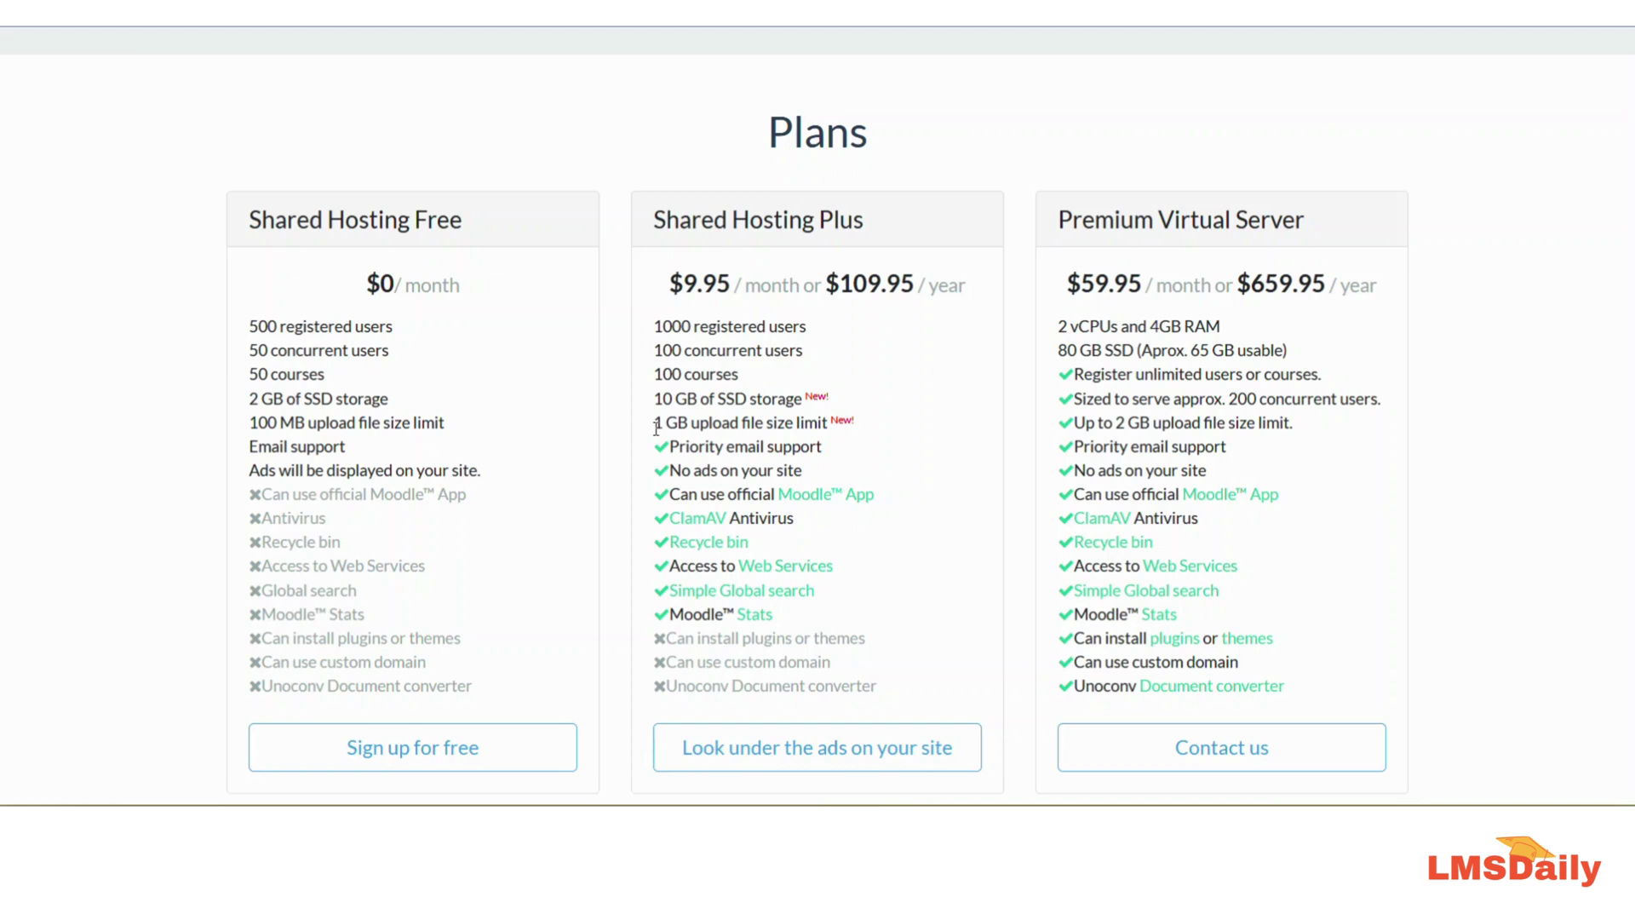
Step: Highlight the 'No ads on your site' text in the Plans comparison
{"action": "left_click_drag", "start_coordinate": [669, 470], "coordinate": [810, 476]}
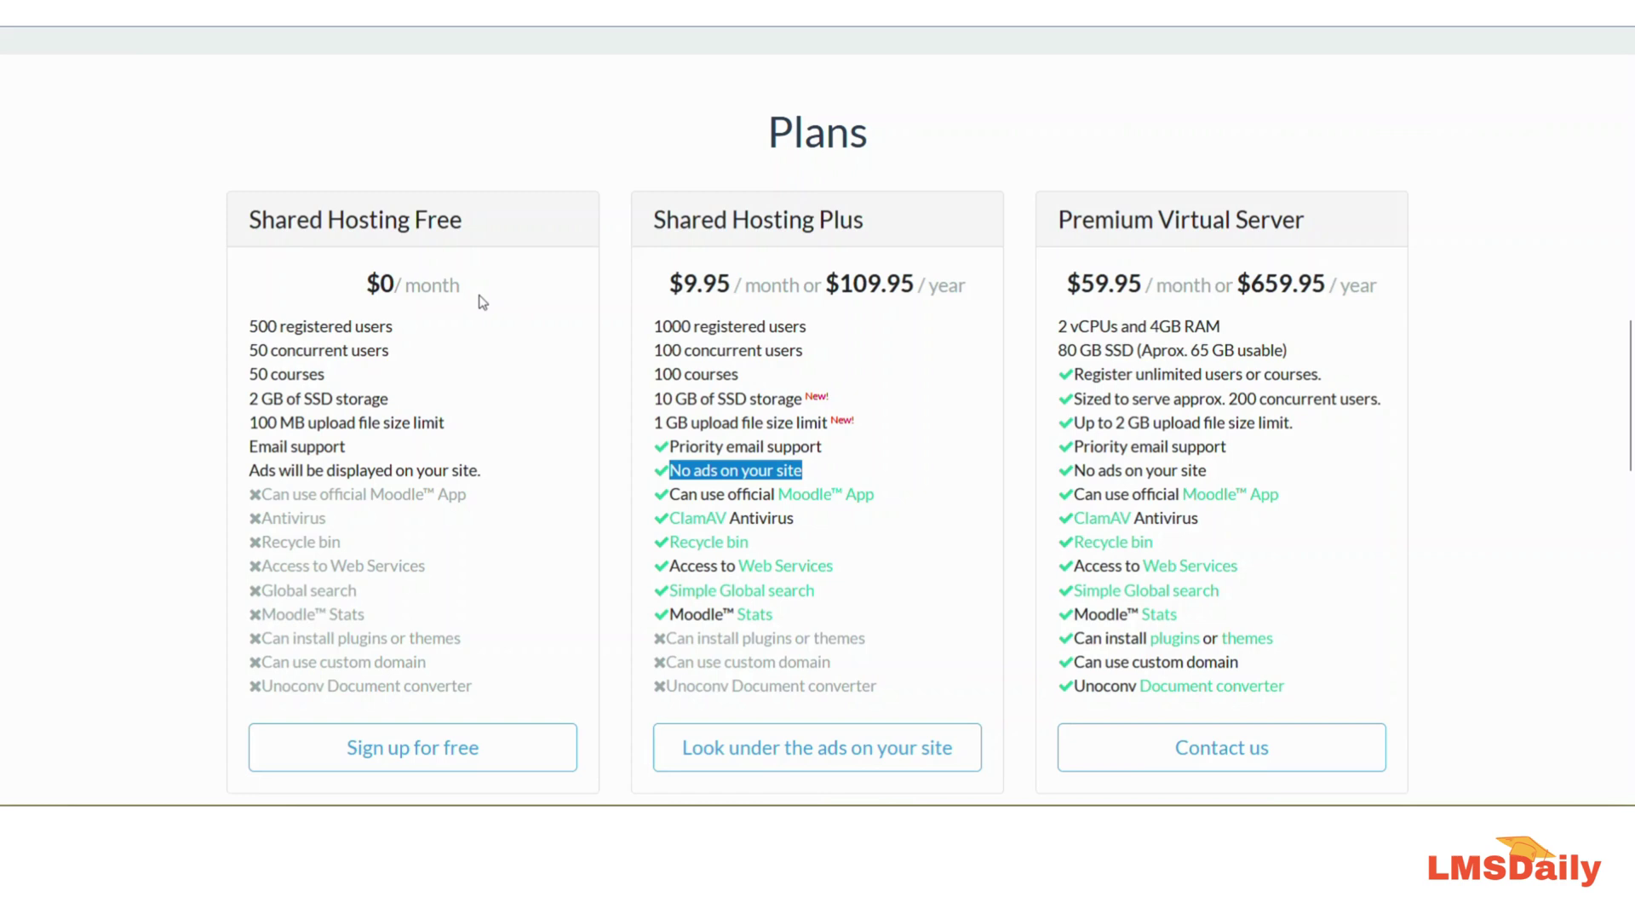
Step: Create the site named 'lmsdaily' with your email address and the terms accepted
{"action": "scroll", "coordinate": [1138, 302], "scroll_direction": "up", "scroll_amount": 10}
{"action": "scroll", "coordinate": [1139, 301], "scroll_direction": "up", "scroll_amount": 5}
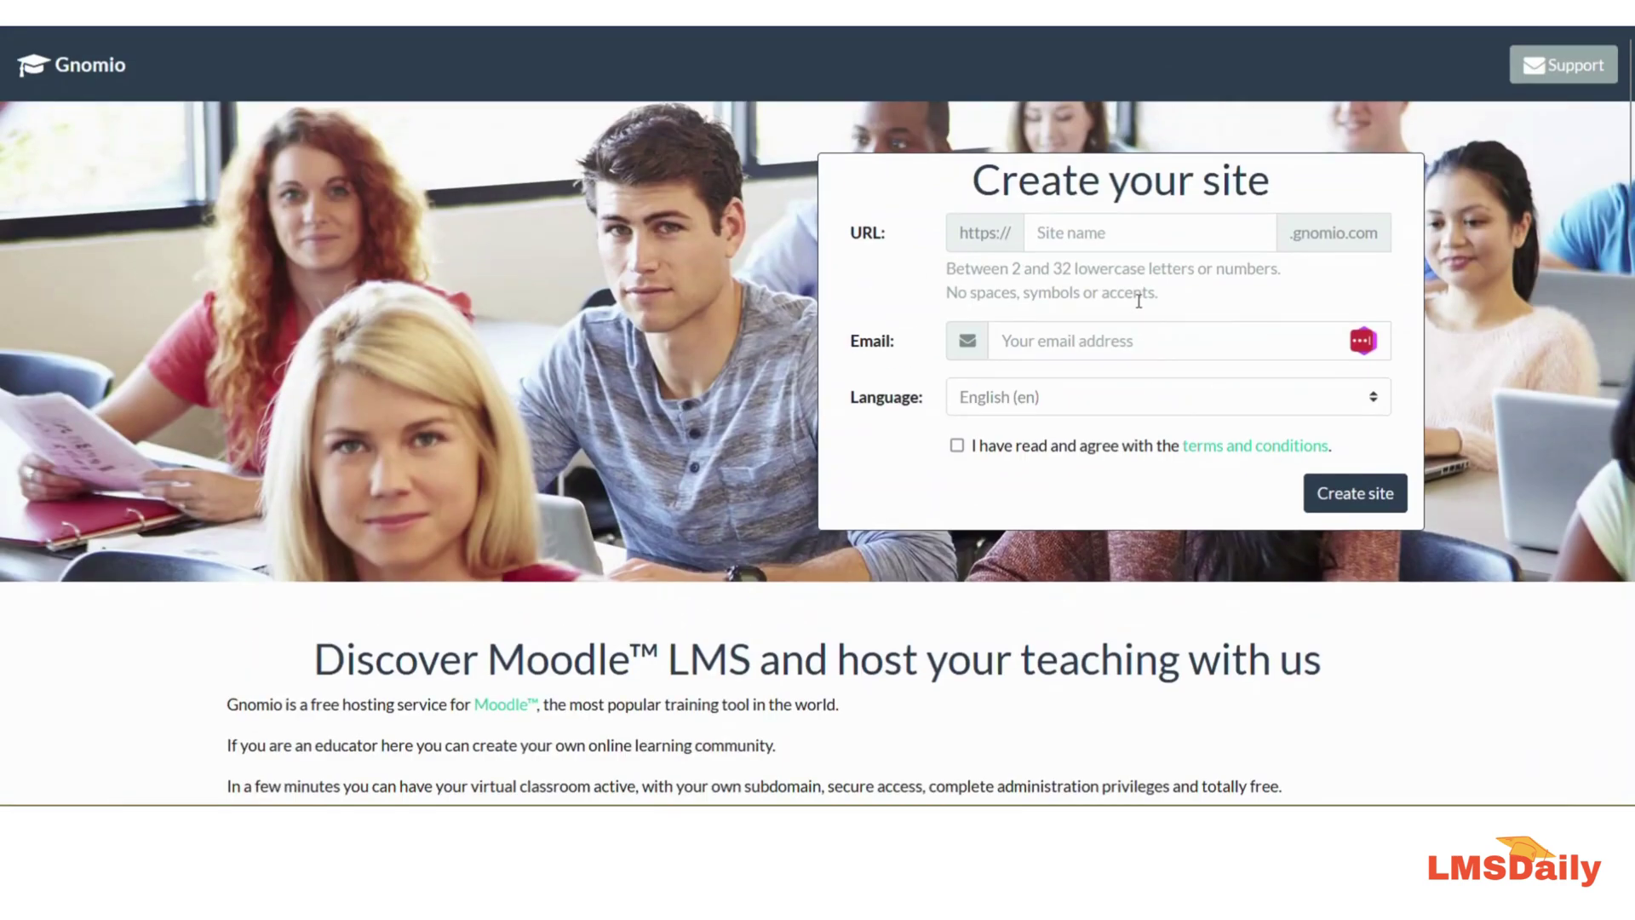
{"action": "left_click", "coordinate": [1068, 242]}
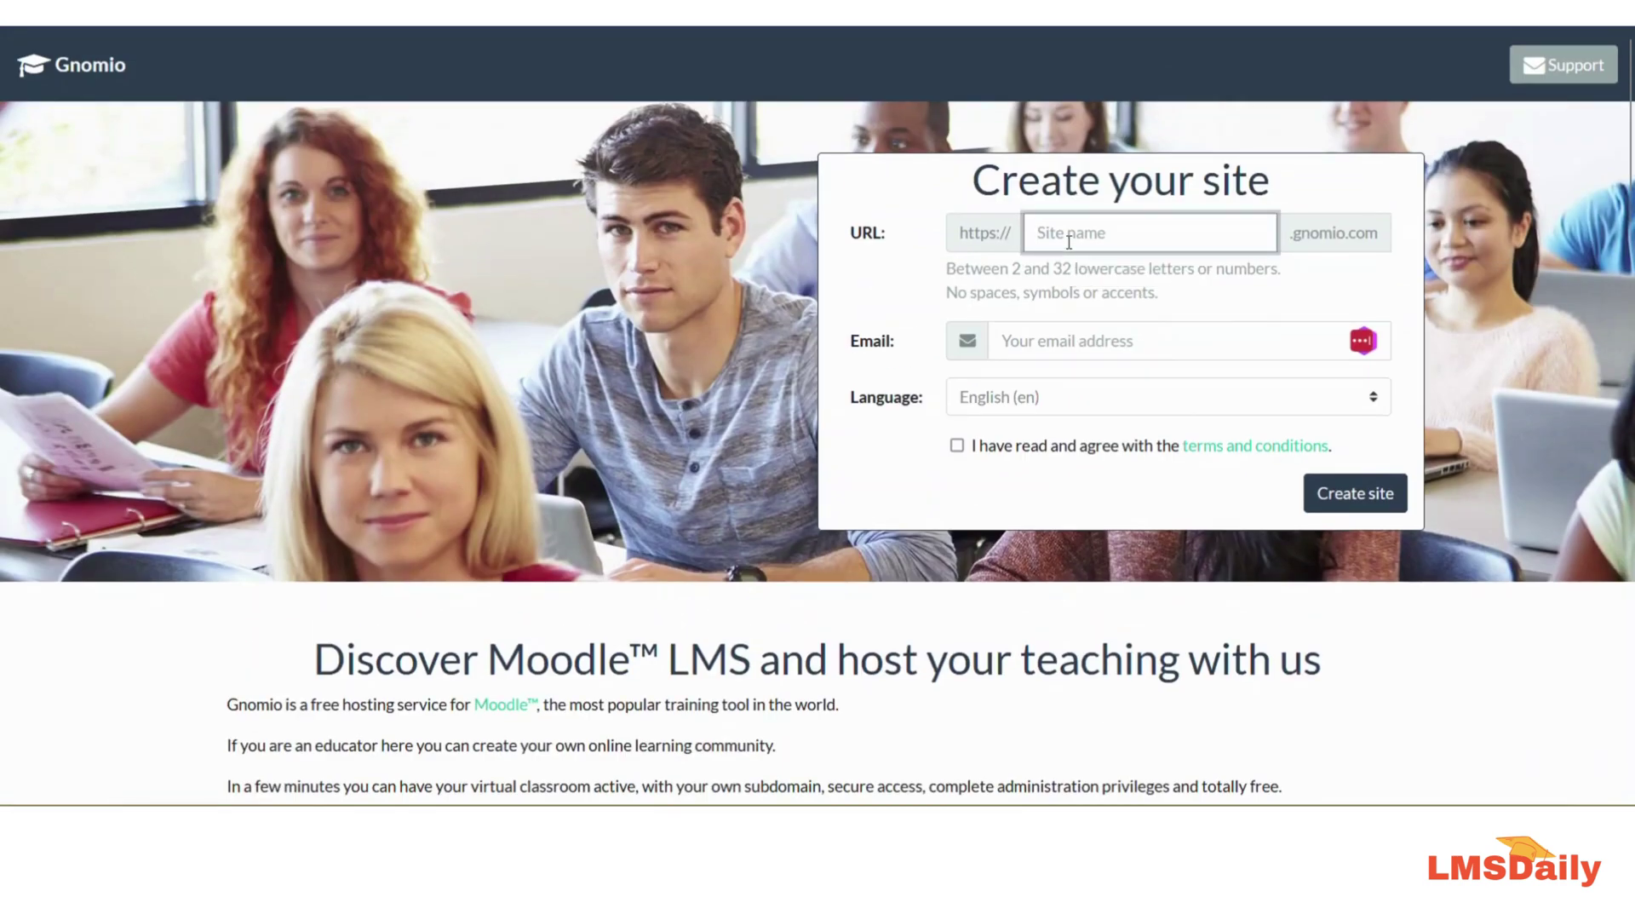
{"action": "type", "text": "lmsdaily"}
{"action": "key", "text": "Tab"}
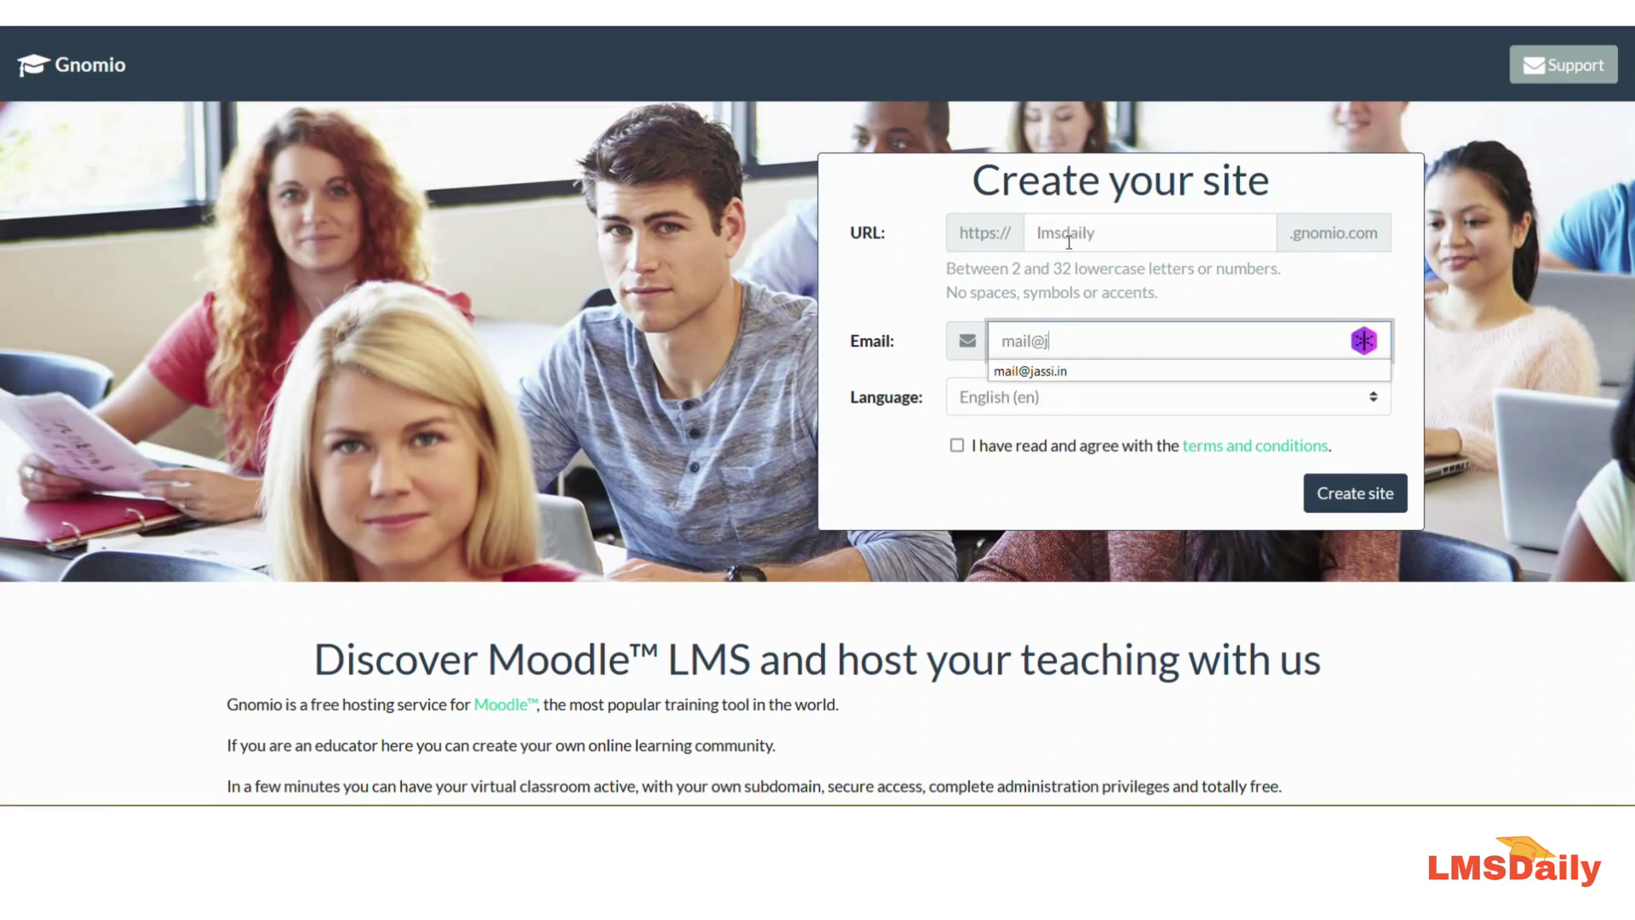
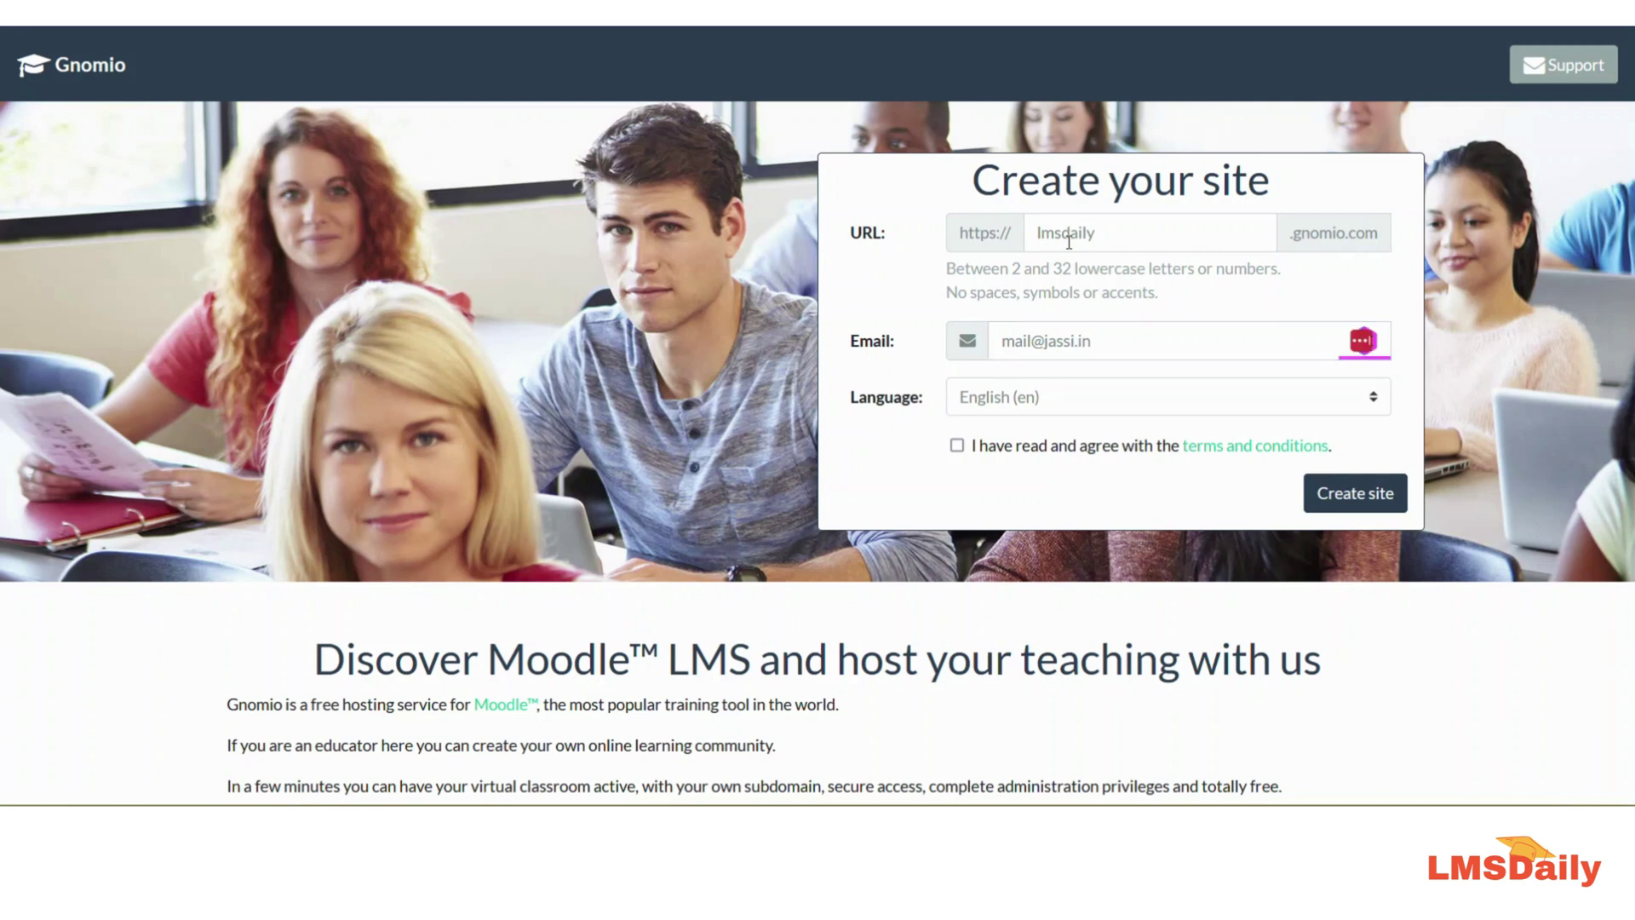
{"action": "left_click", "coordinate": [962, 450]}
{"action": "left_click", "coordinate": [963, 451]}
{"action": "left_click", "coordinate": [1318, 505]}
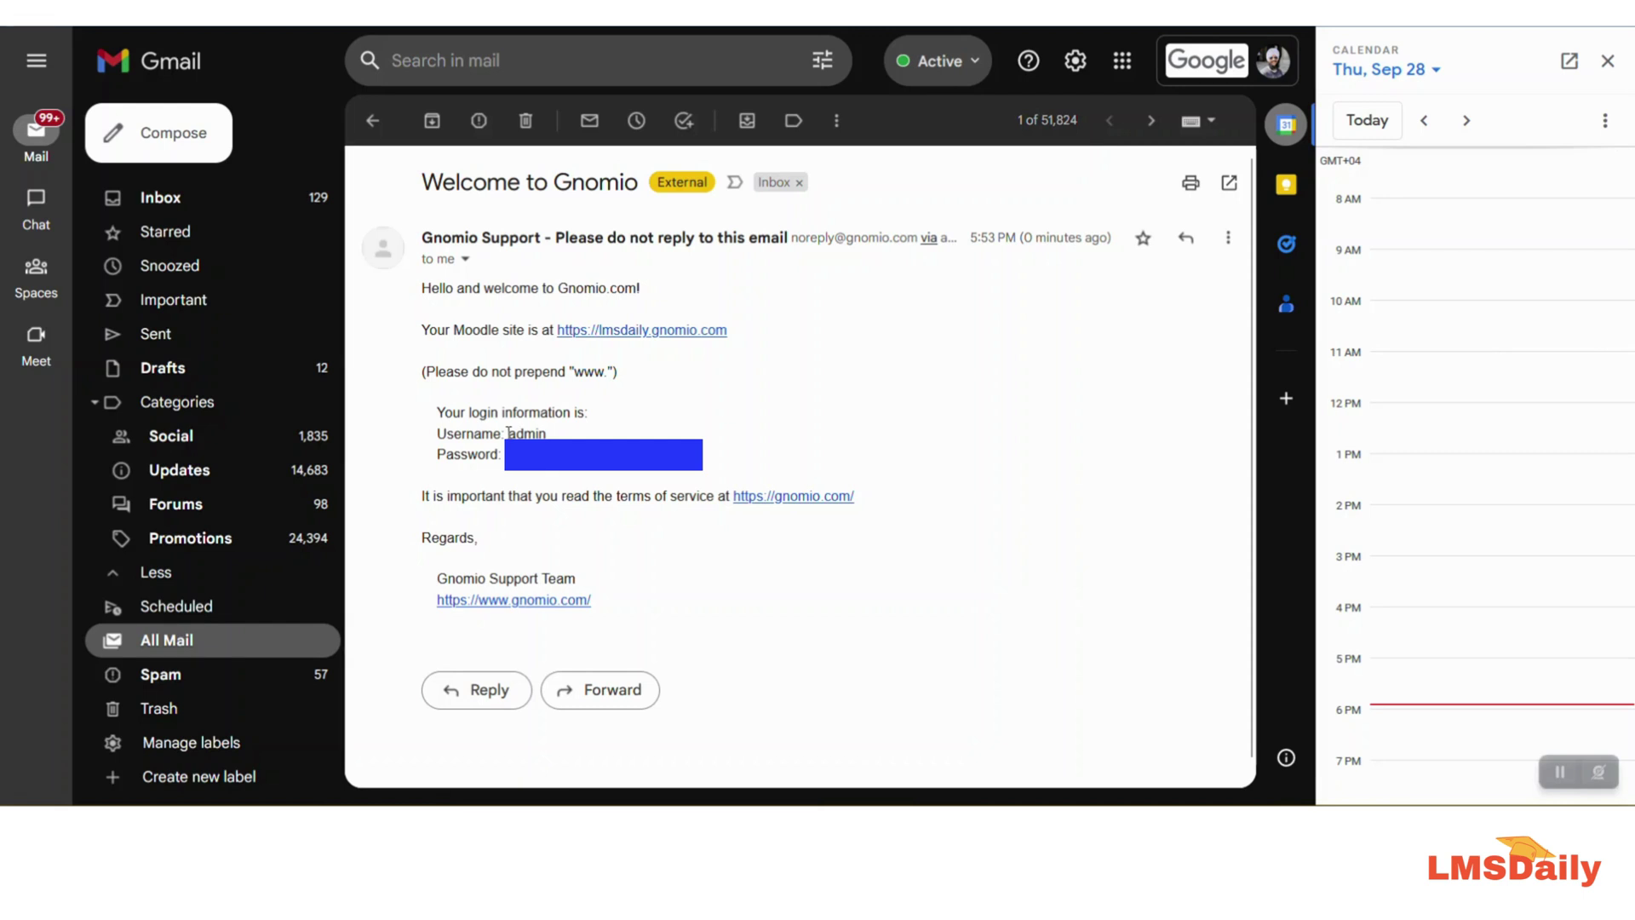
Step: Open the new lmsdaily site from the email and log in as admin with the account password
{"action": "left_click", "coordinate": [577, 337]}
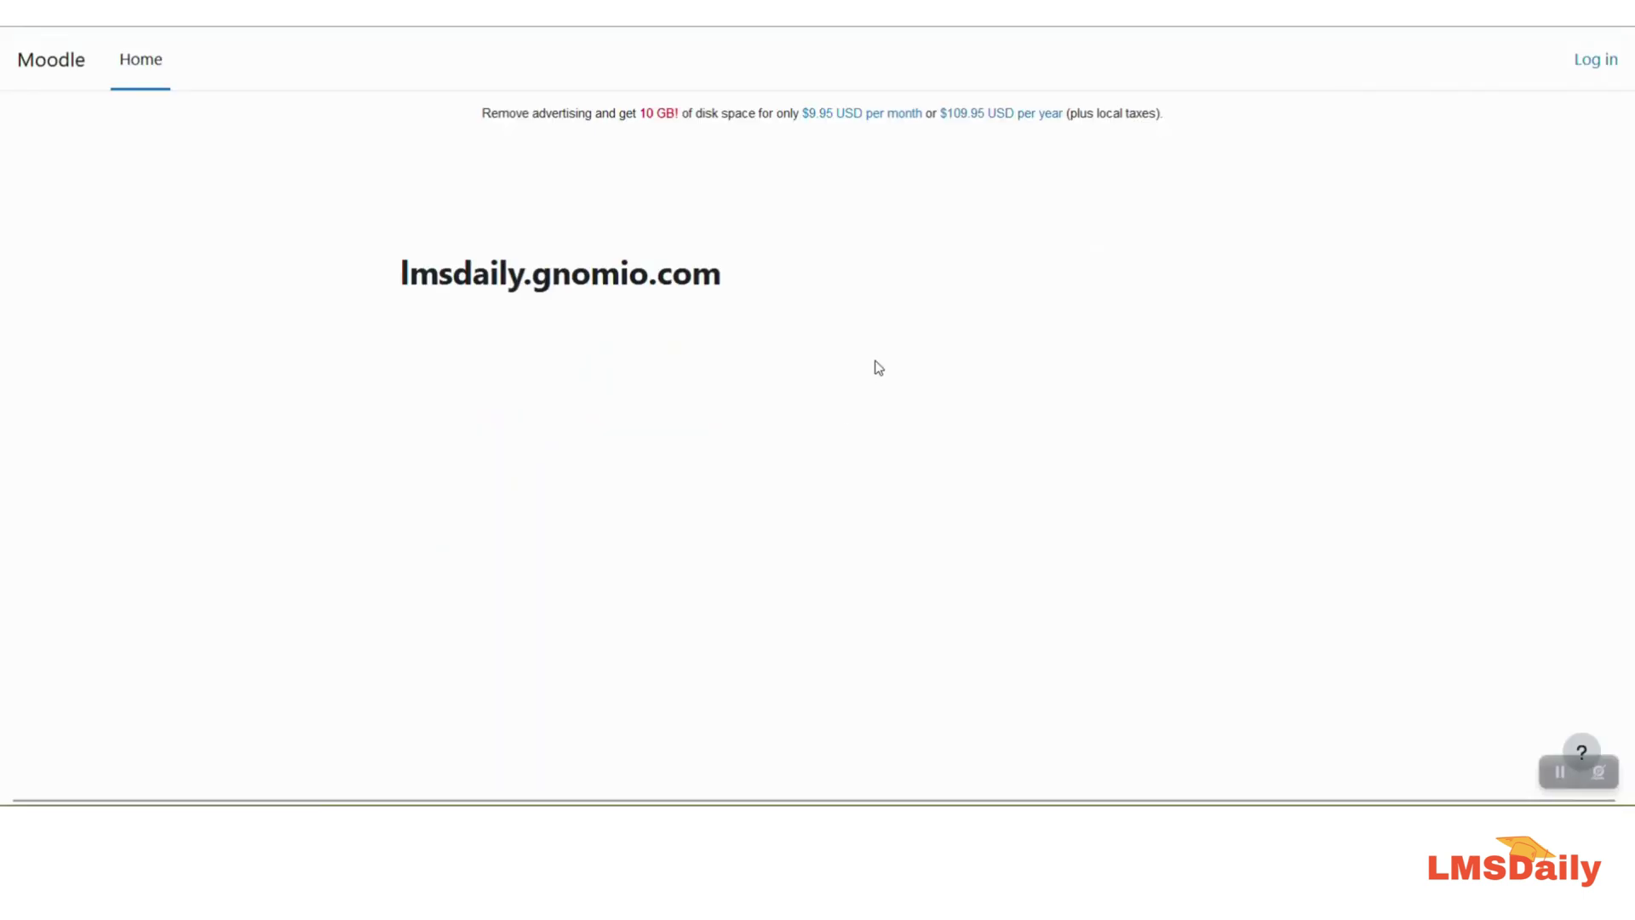
{"action": "left_click", "coordinate": [1593, 59]}
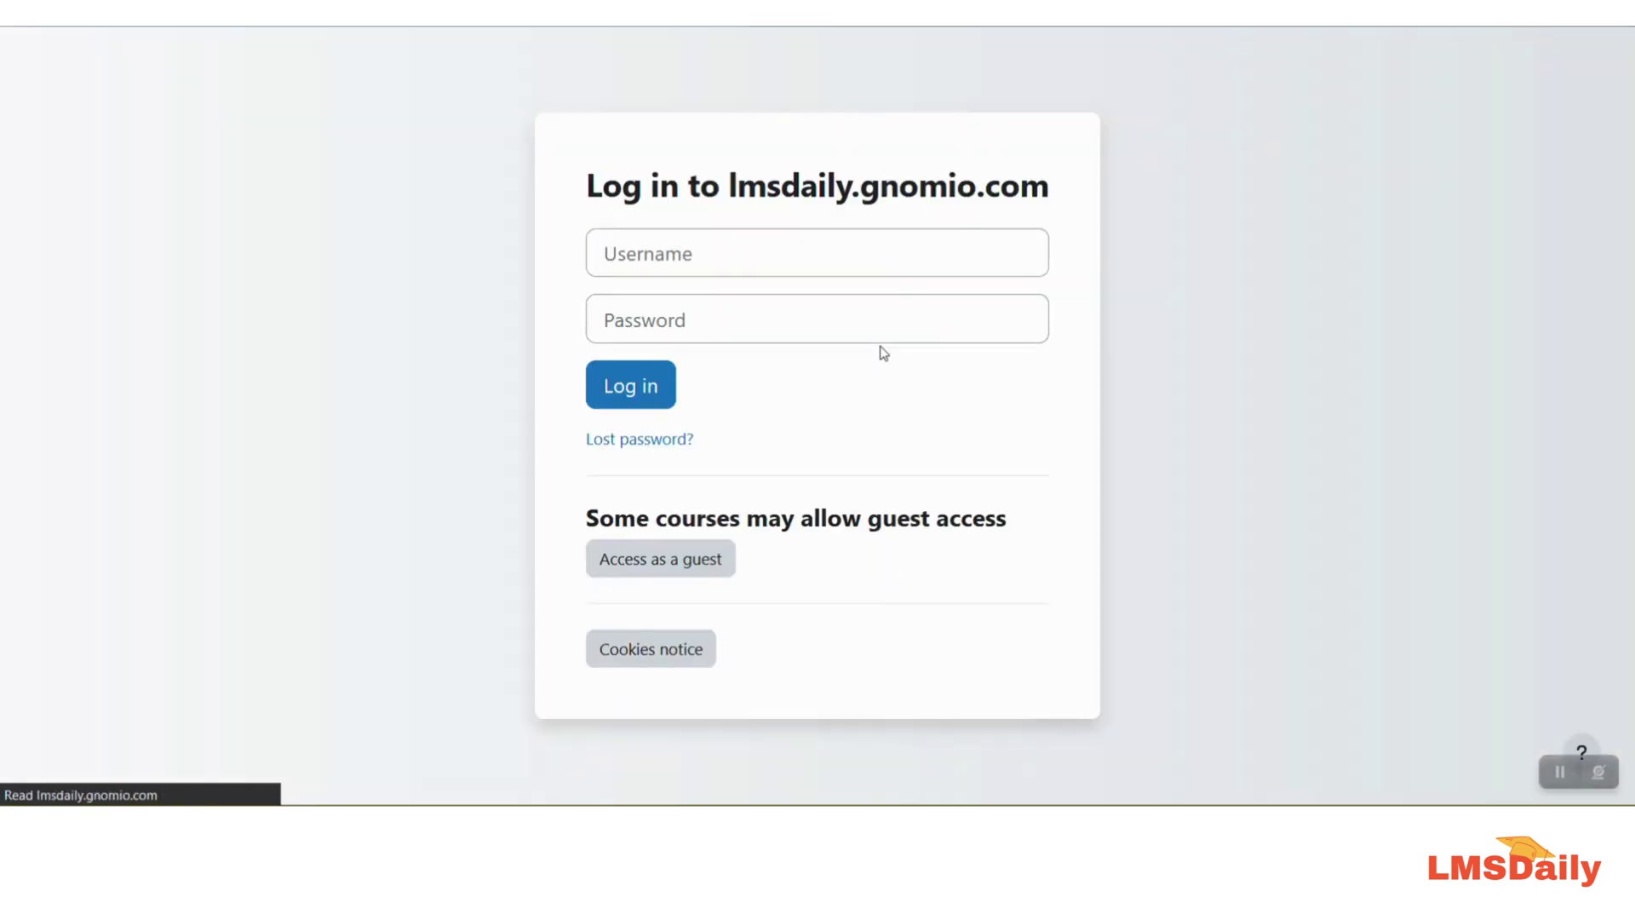
{"action": "left_click", "coordinate": [676, 256]}
{"action": "type", "text": "admi"}
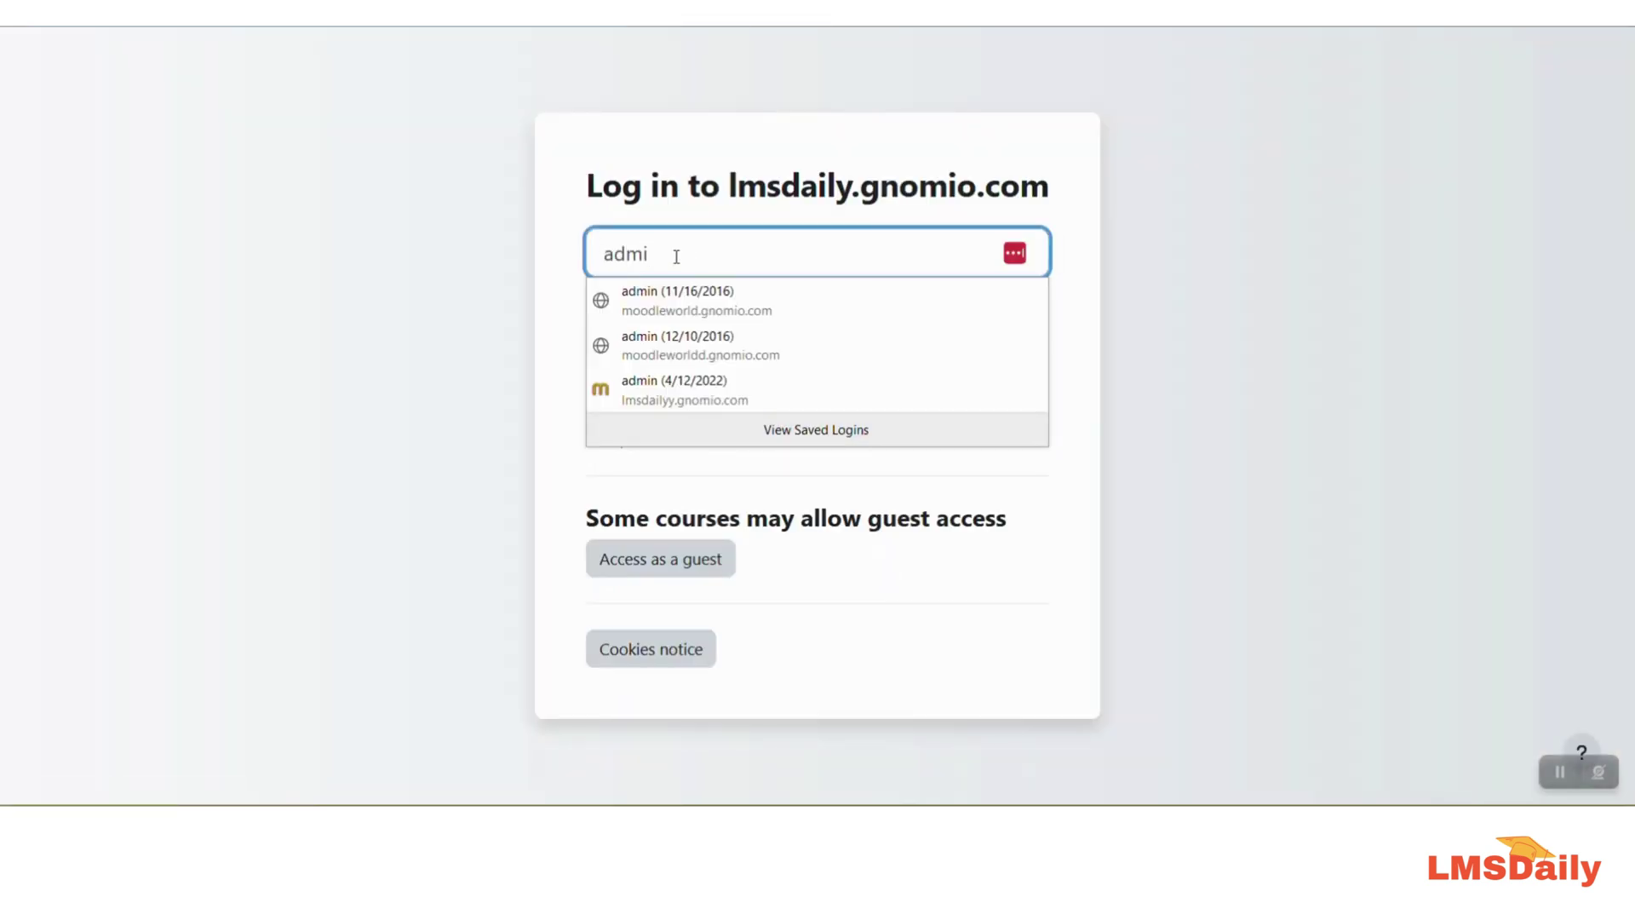
{"action": "type", "text": "n"}
{"action": "key", "text": "Tab"}
{"action": "type", "text": "********"}
{"action": "left_click", "coordinate": [624, 388]}
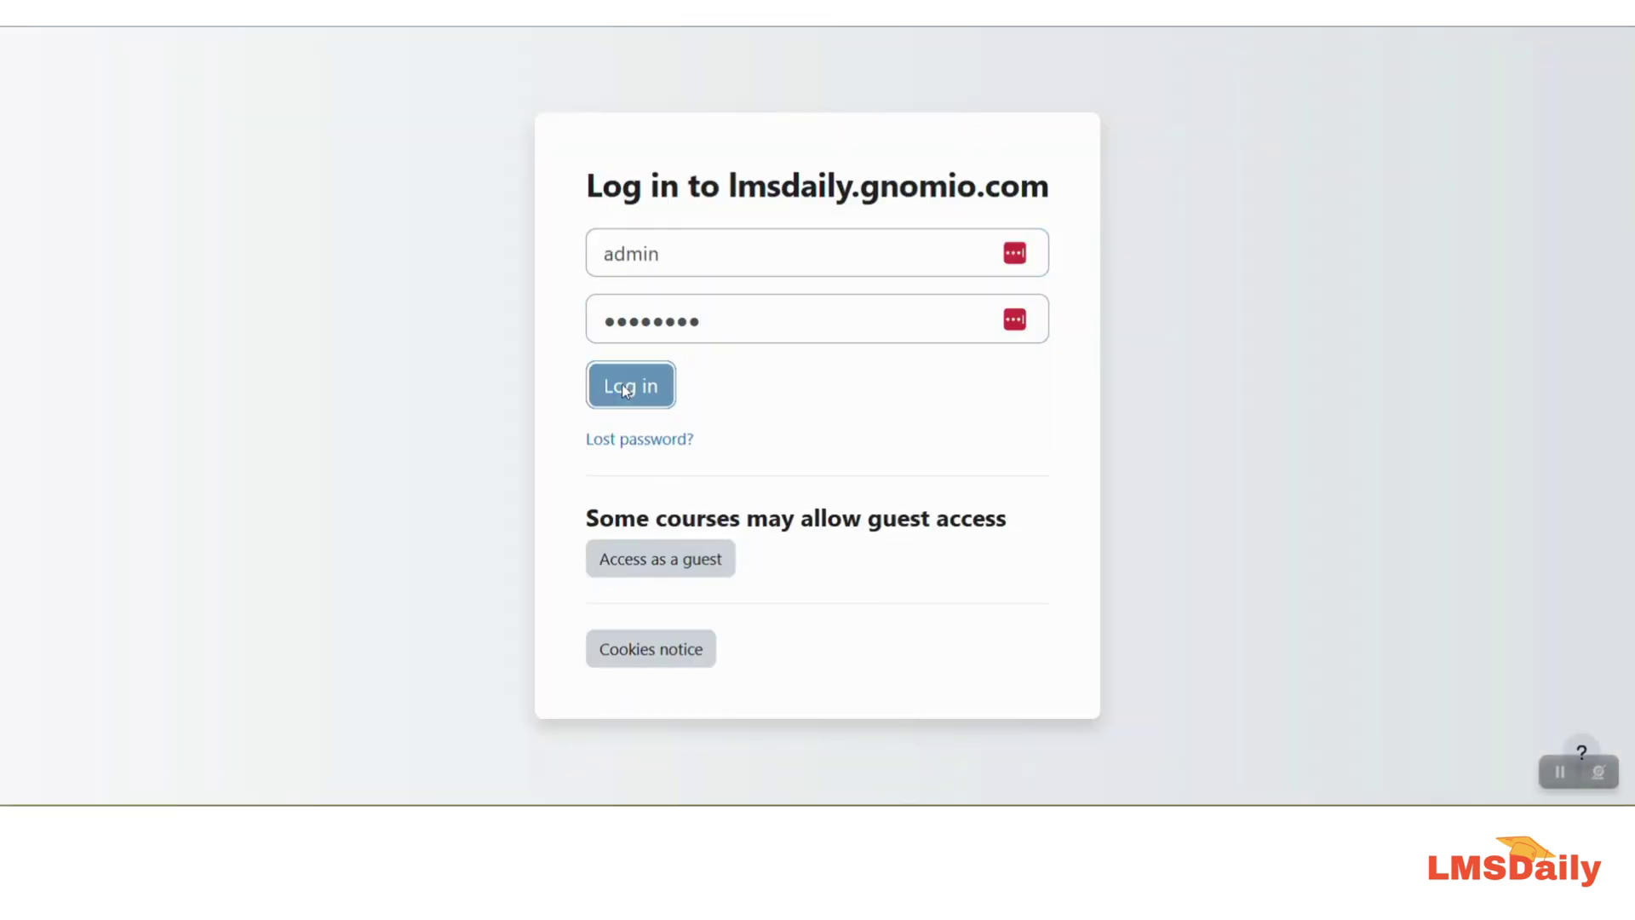
Step: Decline the browser and LastPass password-saving offers and dismiss the side panel tour
{"action": "left_click", "coordinate": [584, 236]}
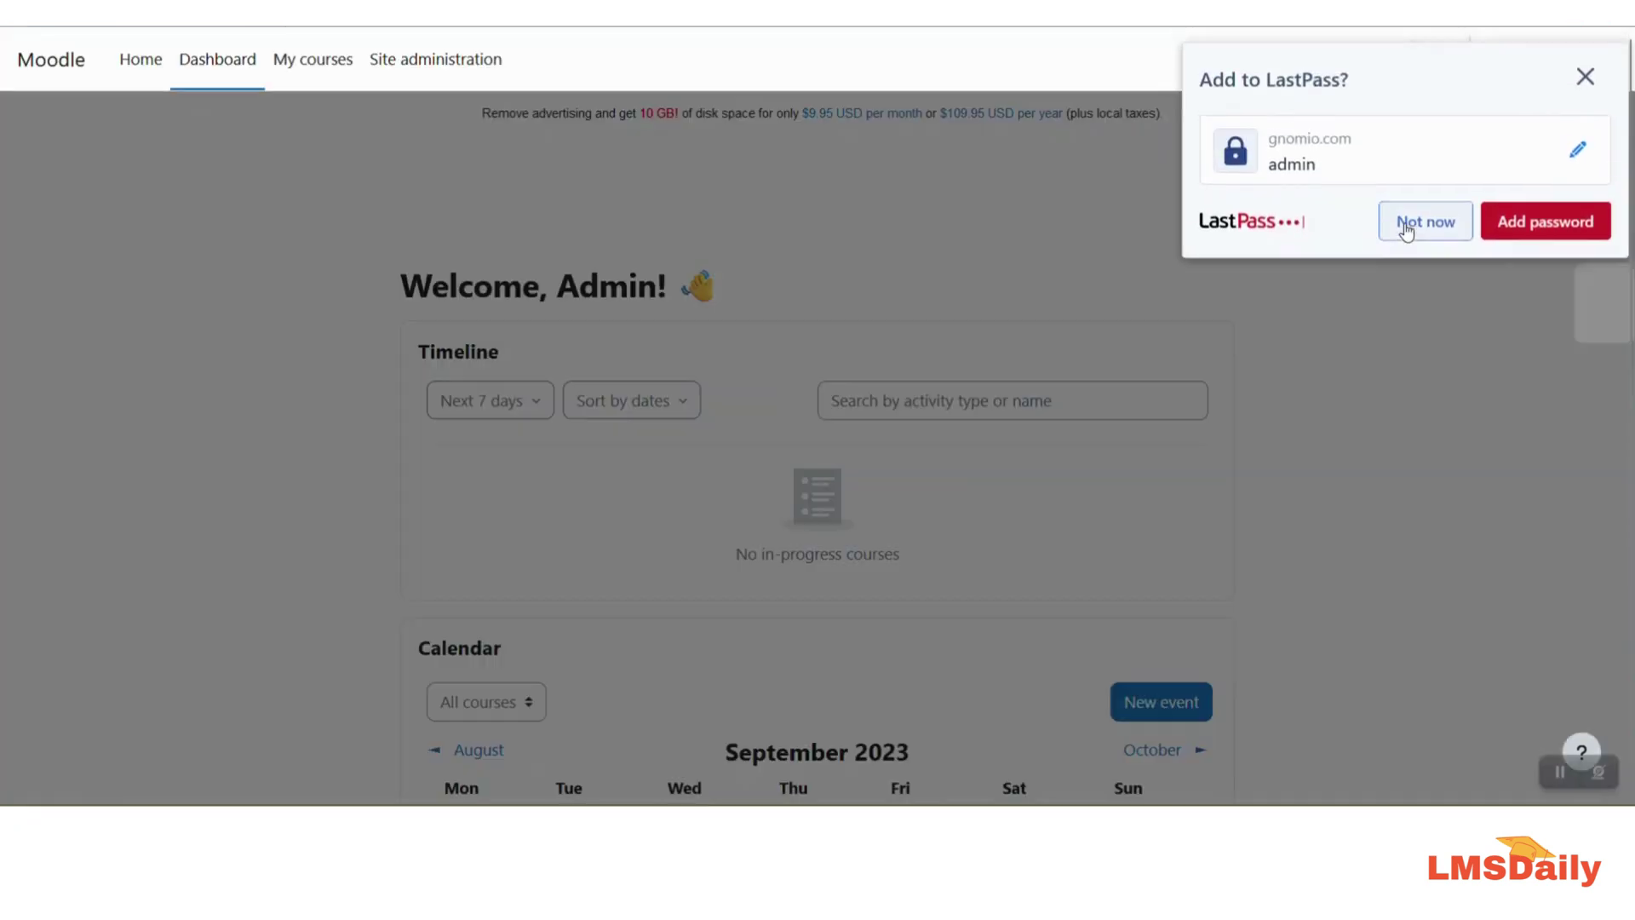
{"action": "left_click", "coordinate": [1405, 221]}
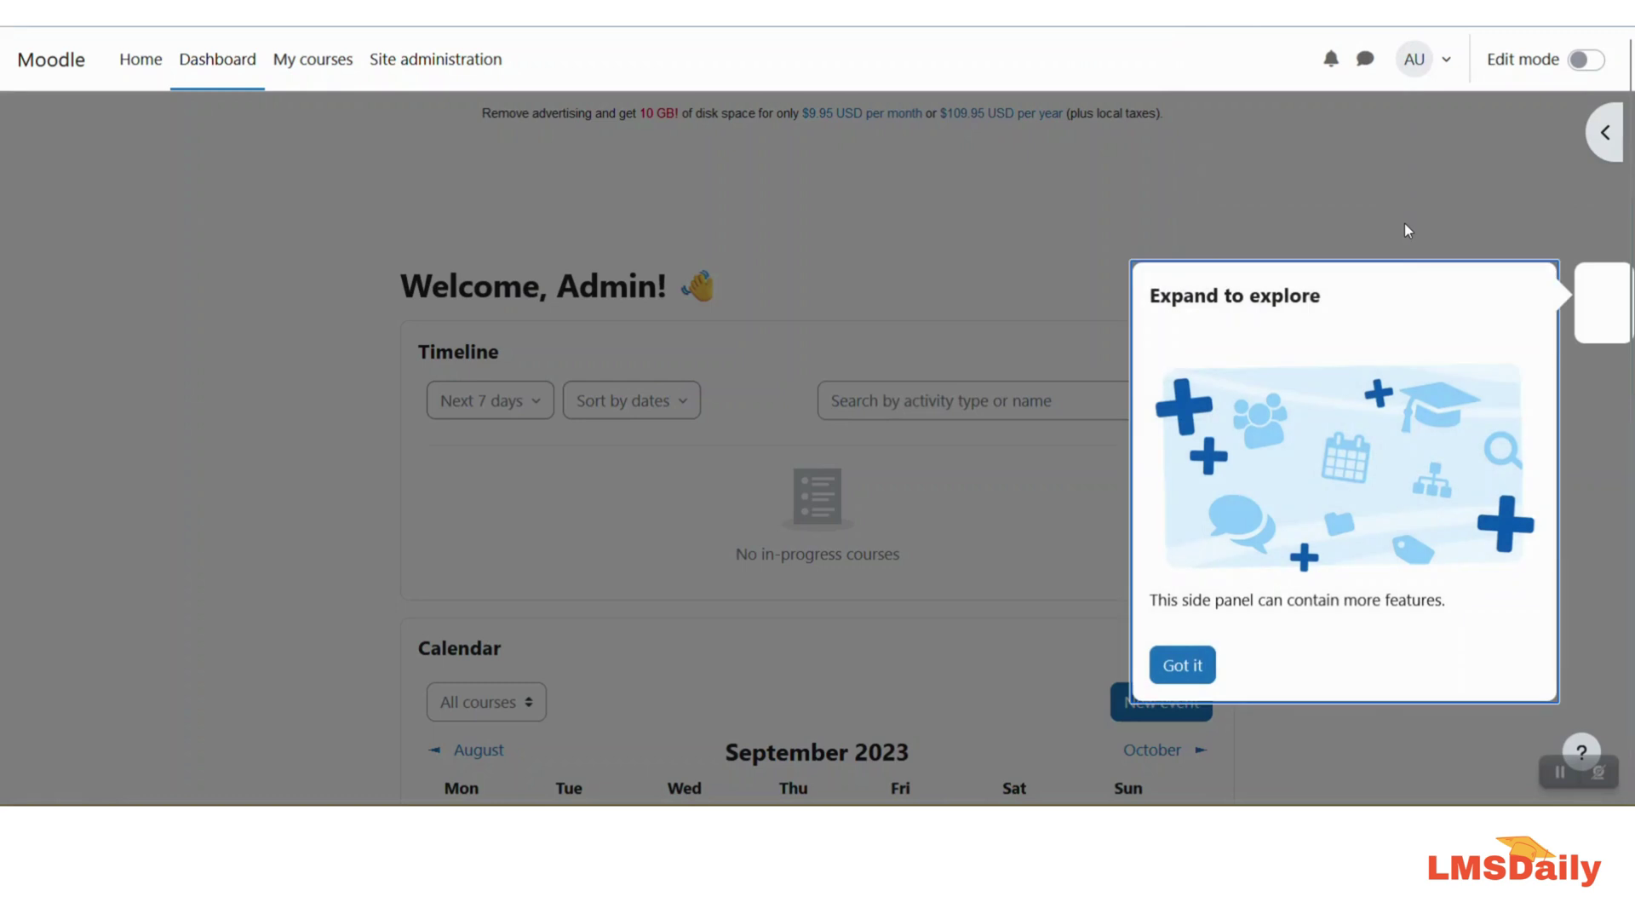
{"action": "left_click", "coordinate": [1196, 667]}
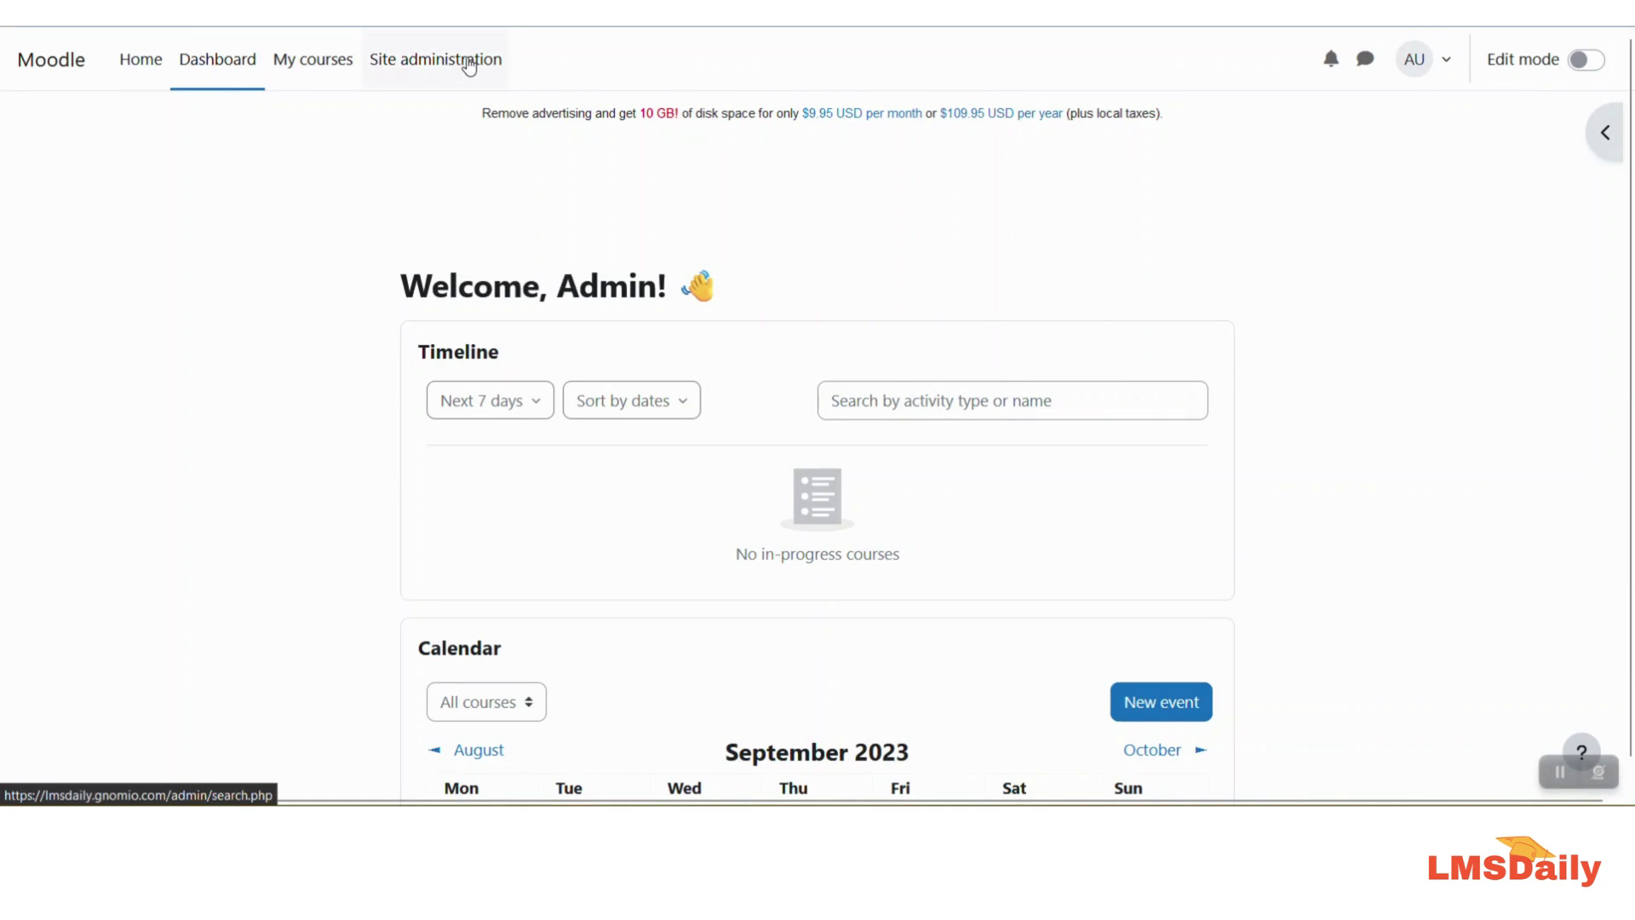
Step: Open the Site administration Notifications page showing users, courses and disk-space limits
{"action": "left_click", "coordinate": [468, 61]}
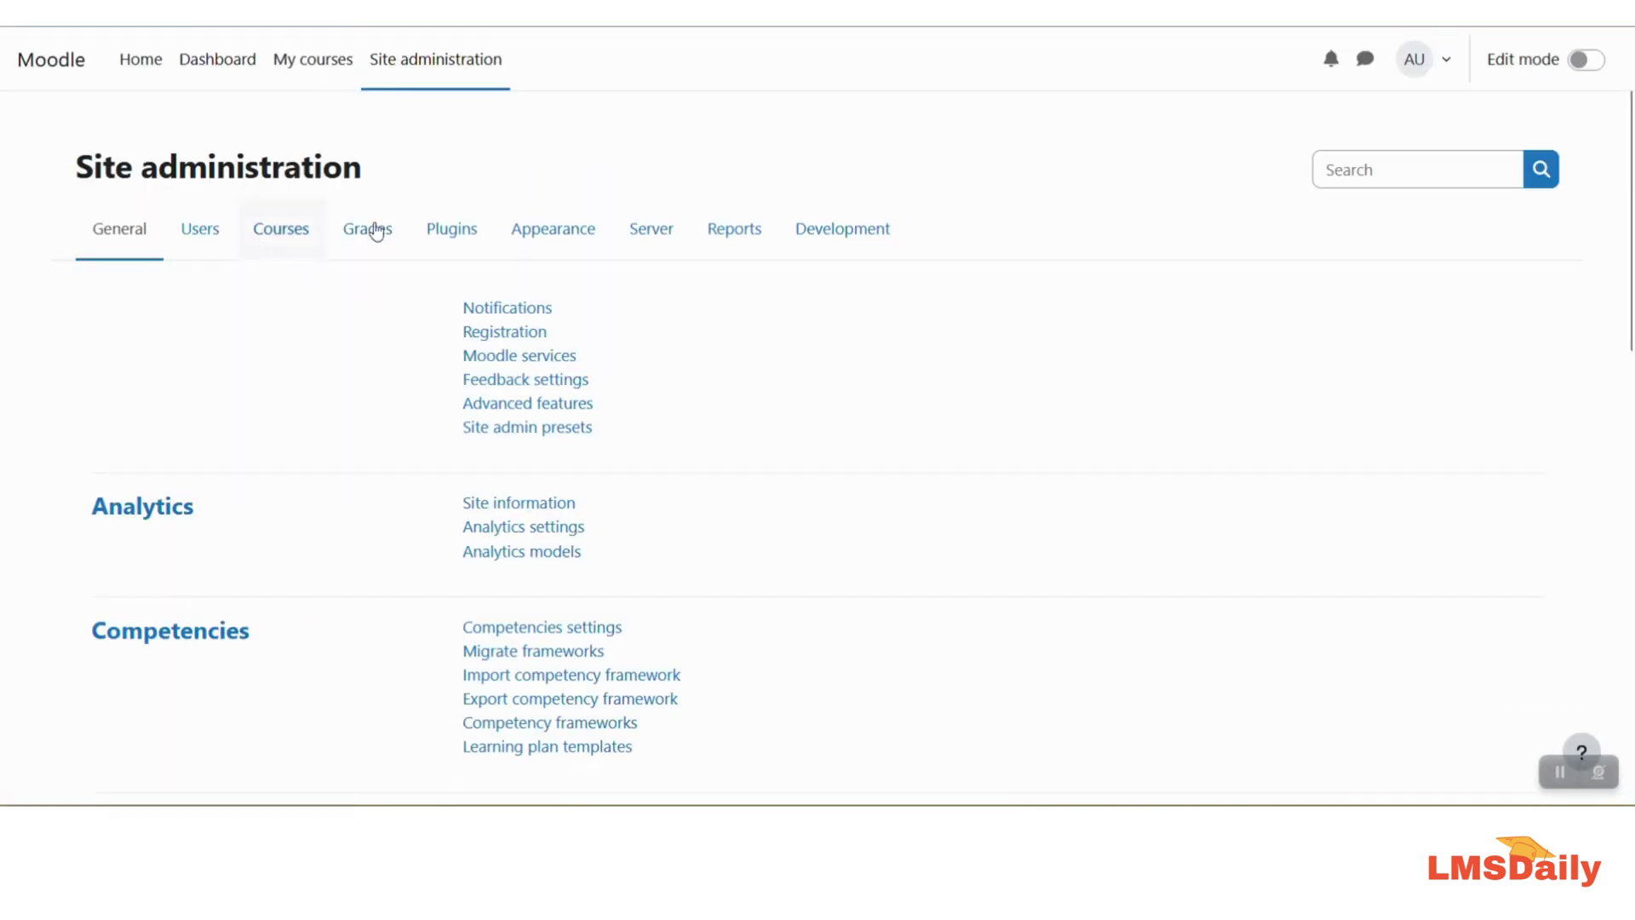
{"action": "left_click", "coordinate": [447, 230]}
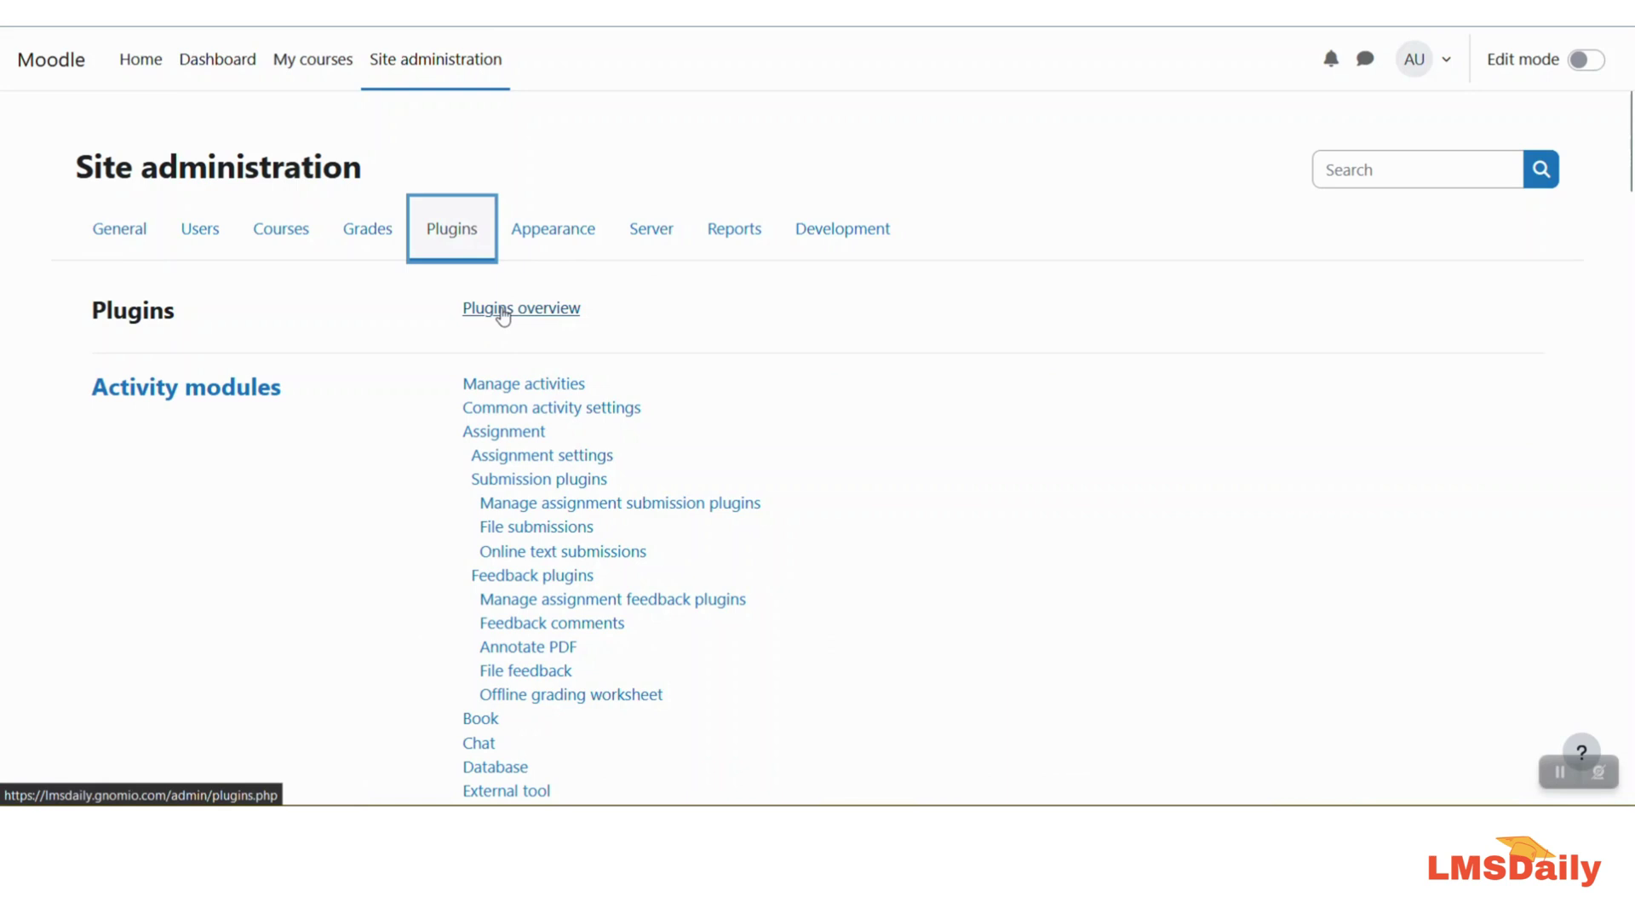
{"action": "left_click", "coordinate": [130, 245]}
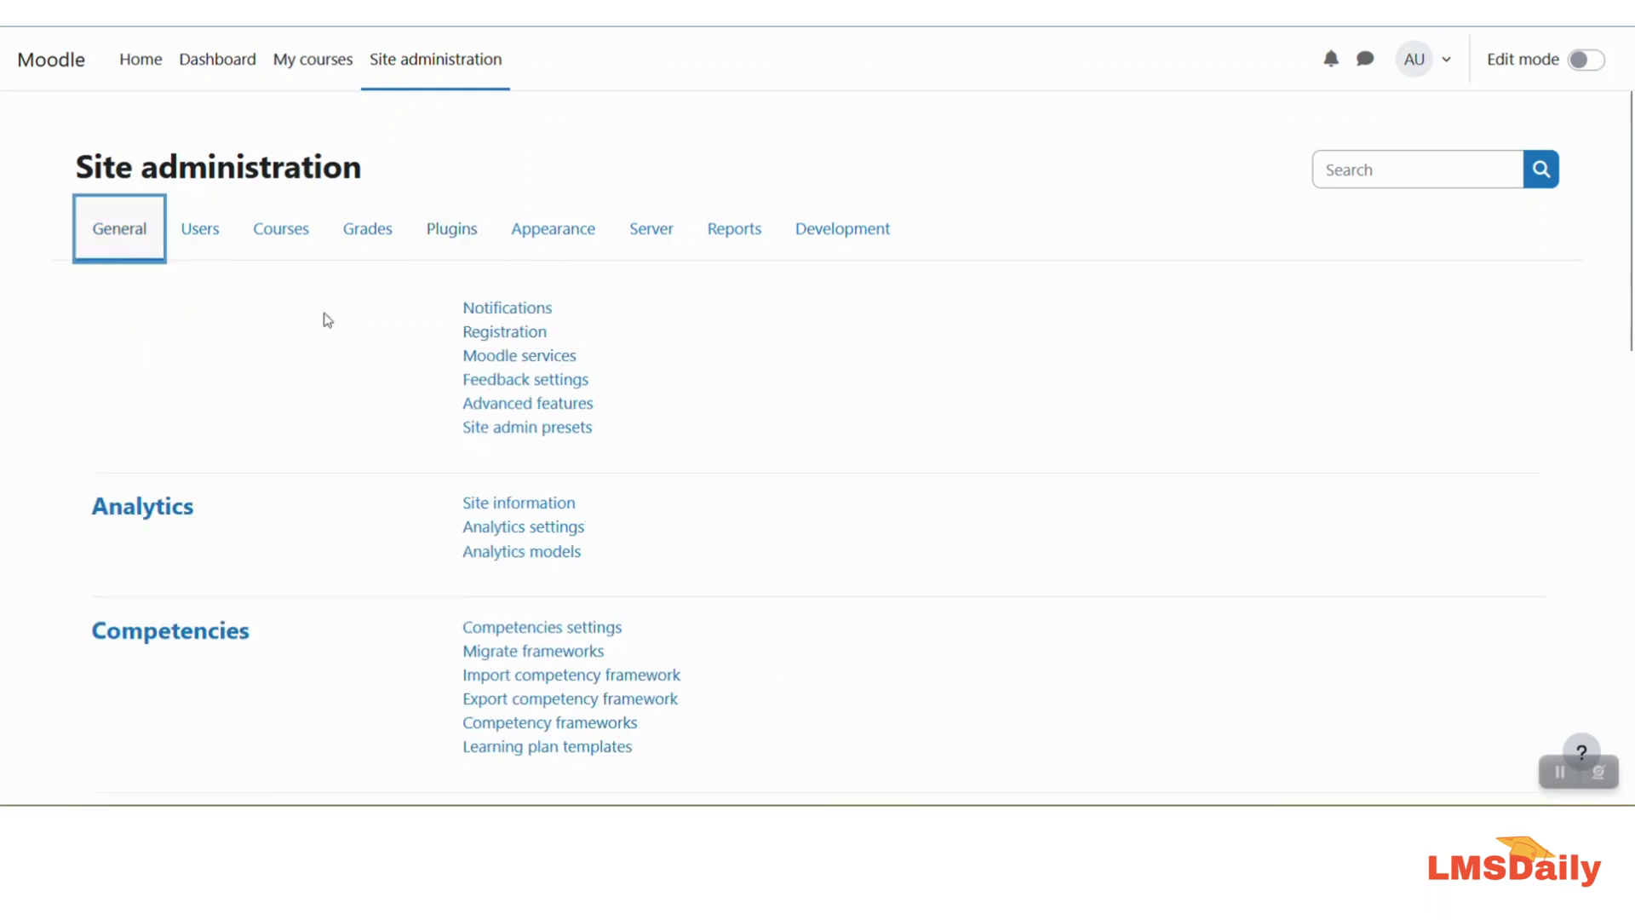
{"action": "left_click", "coordinate": [542, 312]}
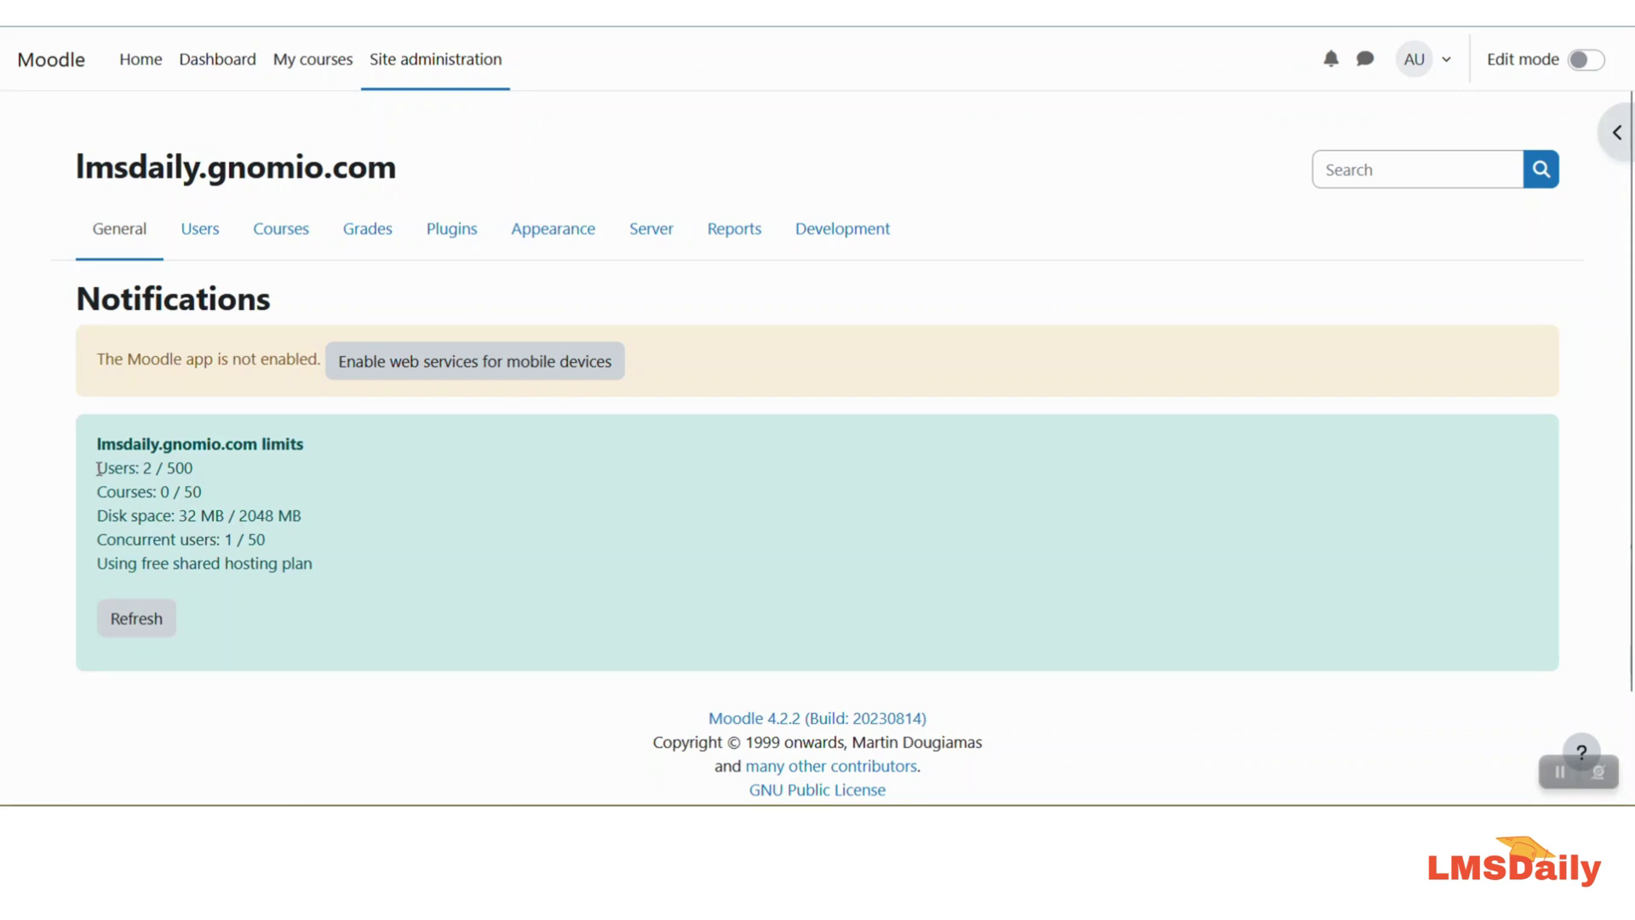
{"action": "left_click_drag", "start_coordinate": [96, 467], "coordinate": [201, 470]}
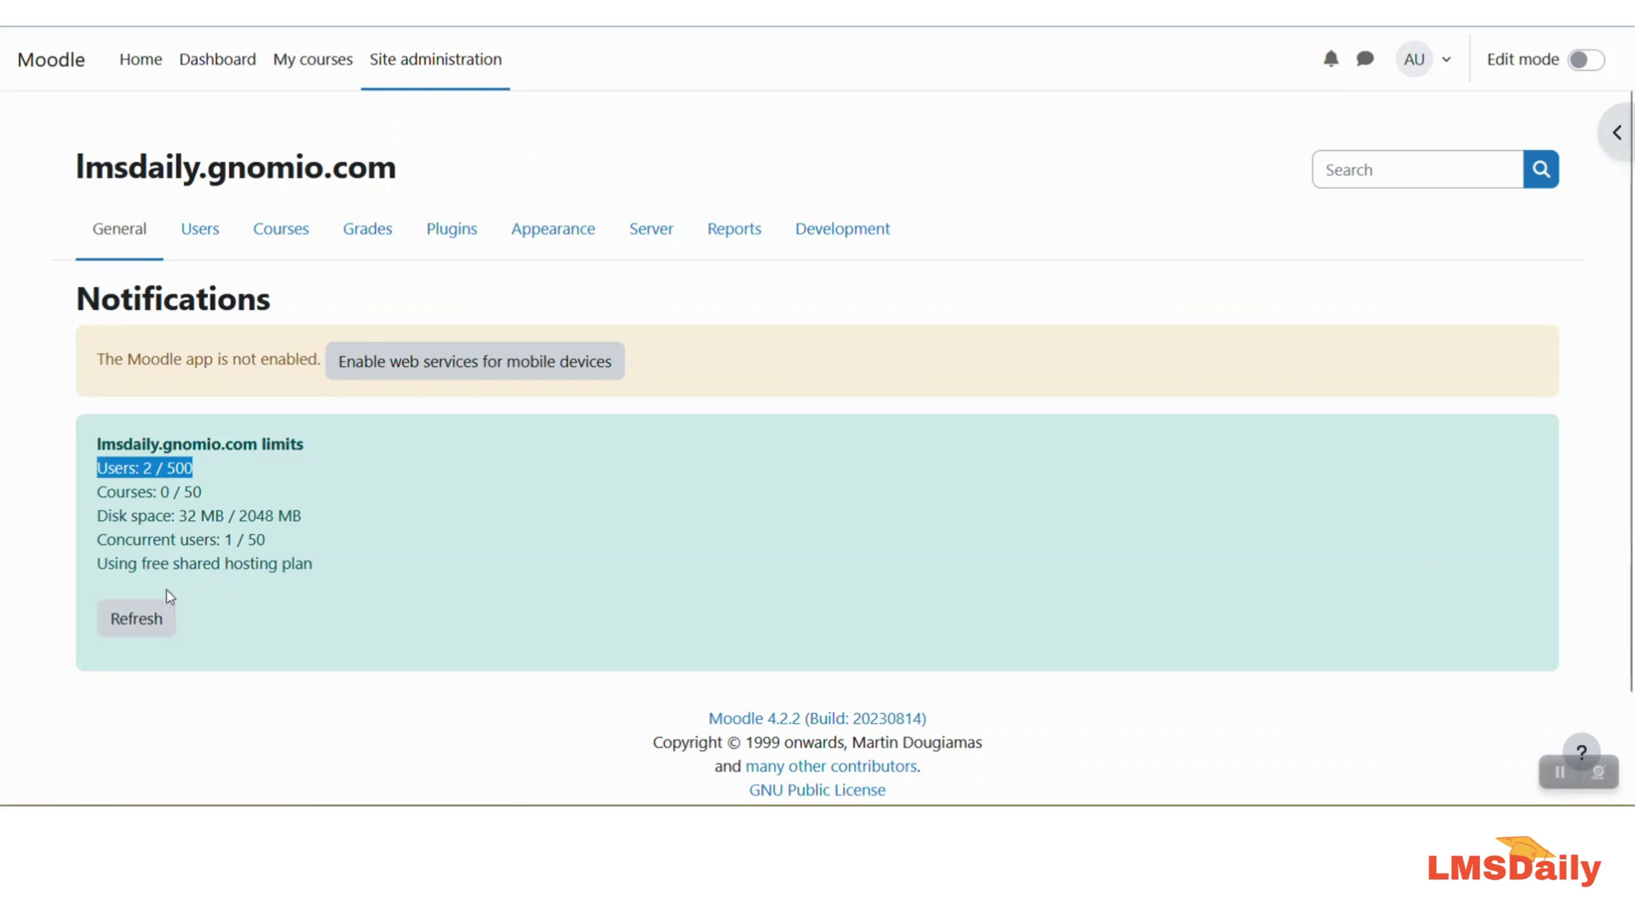
Step: Go to the lmsdaily site home page via Home in the top navigation
{"action": "left_click", "coordinate": [142, 61]}
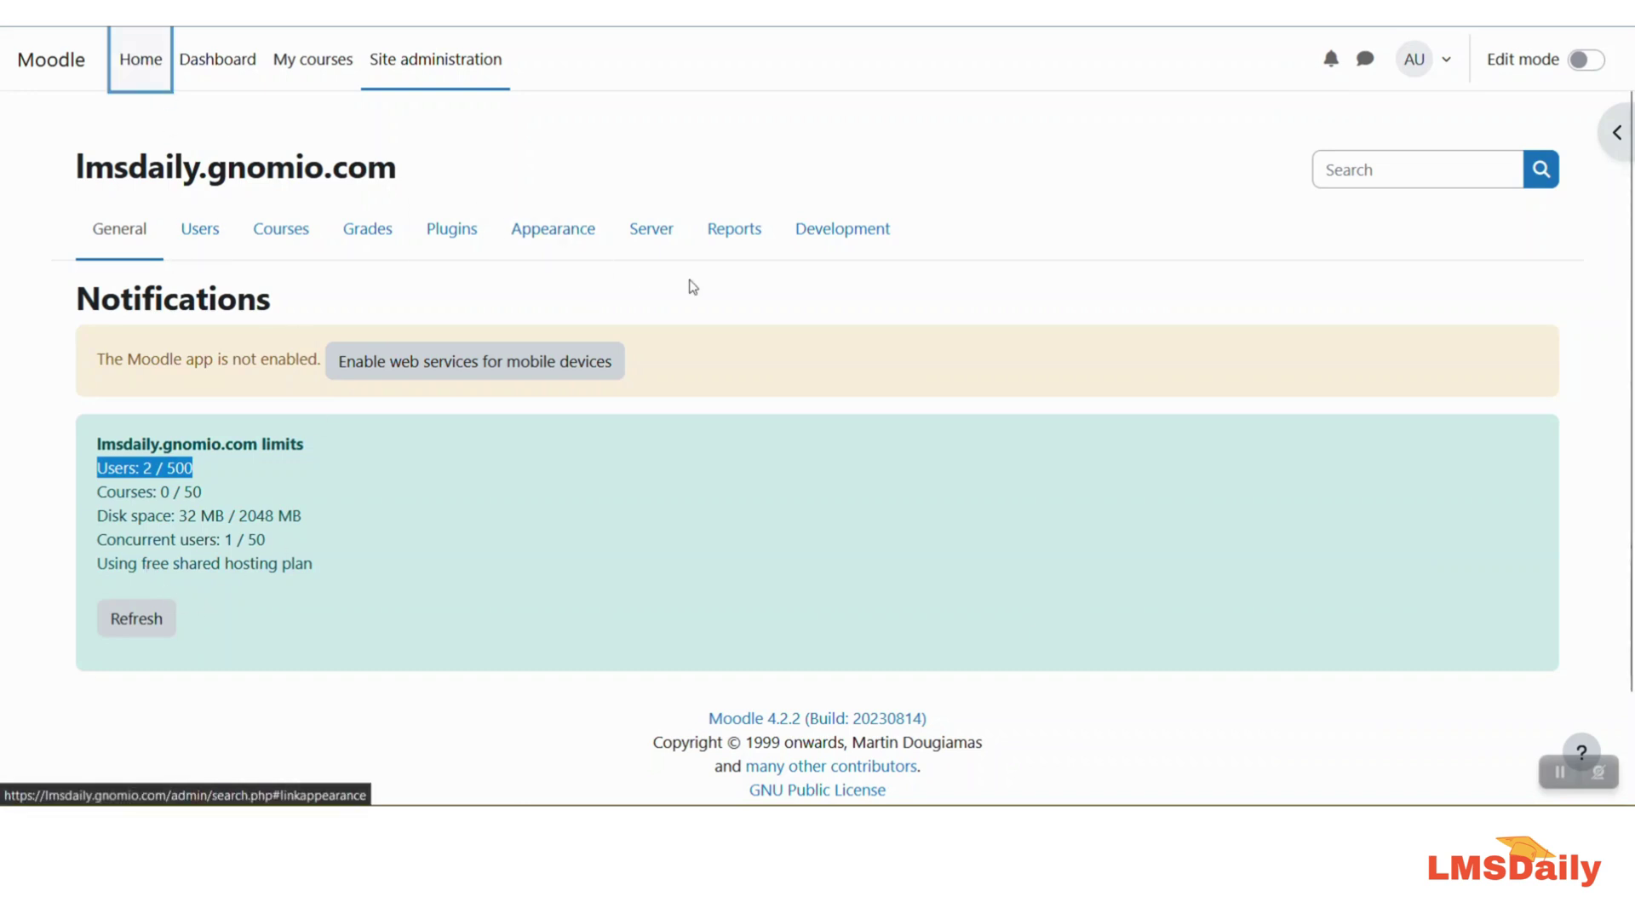